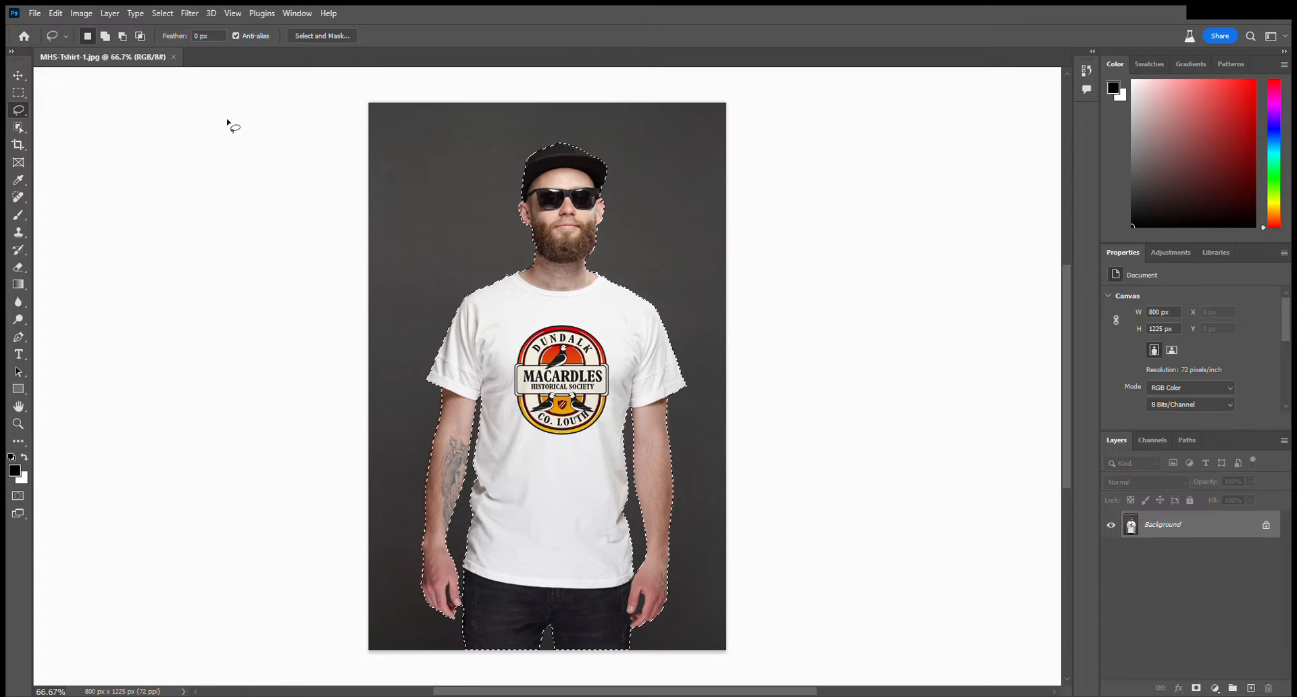
Invert the selection of the man, generative-fill the backdrop with "christmas scene", and choose the variation with red baubles and white snowflakes.
click(161, 13)
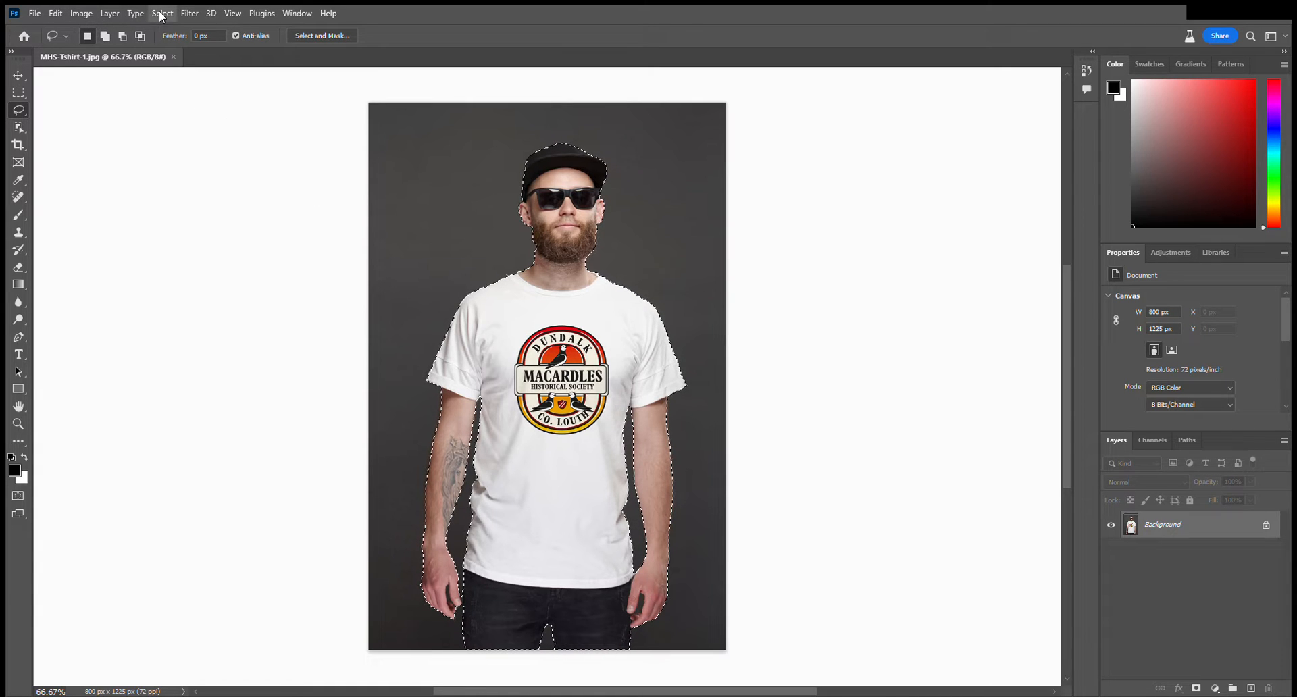
click(189, 72)
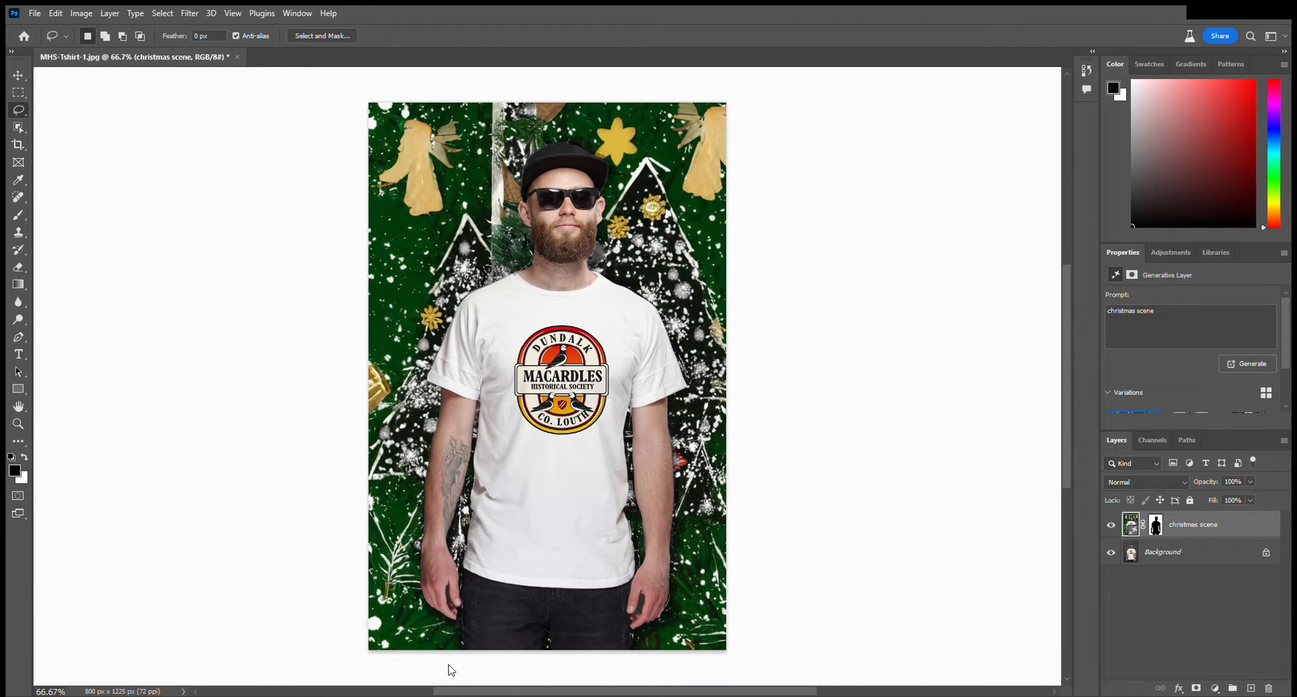
click(568, 672)
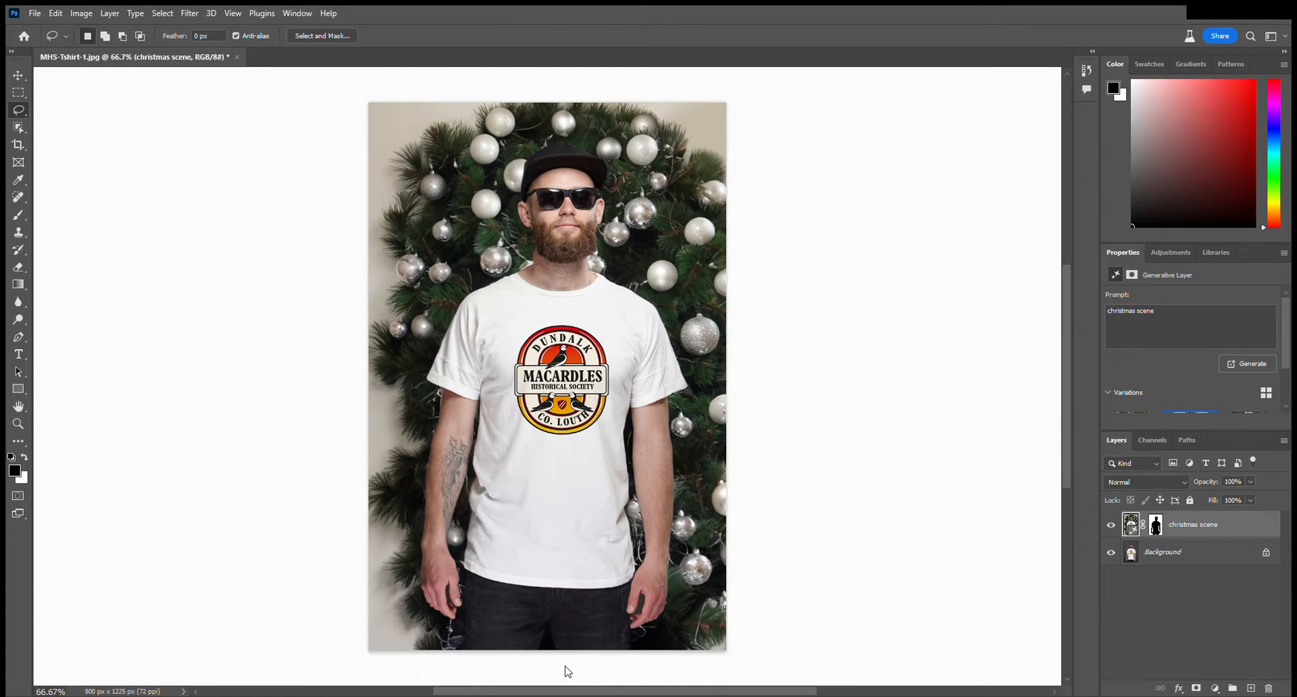
click(566, 667)
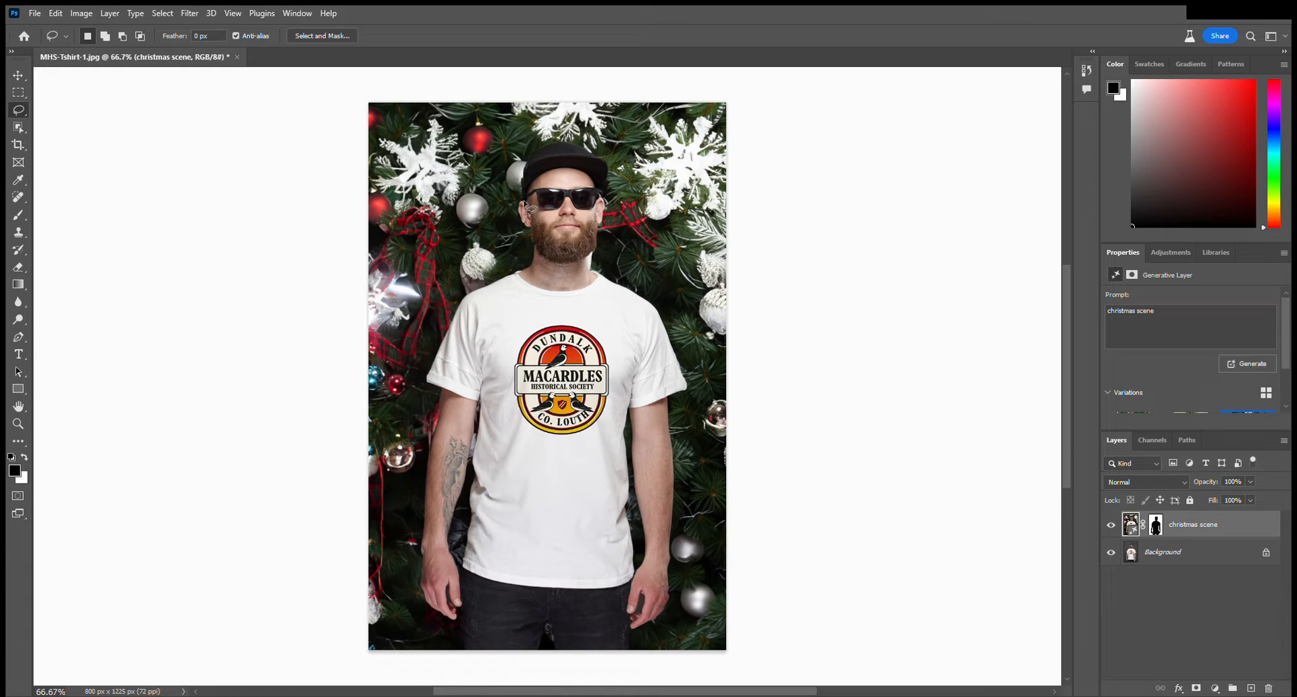
Try replacing the man's cap with a generated "christmas hat", preview its variations, and undo the fill.
mouse_move(525, 202)
mouse_down()
mouse_move(534, 139)
mouse_move(569, 104)
mouse_move(603, 150)
mouse_move(609, 205)
mouse_move(579, 170)
mouse_move(526, 201)
mouse_up()
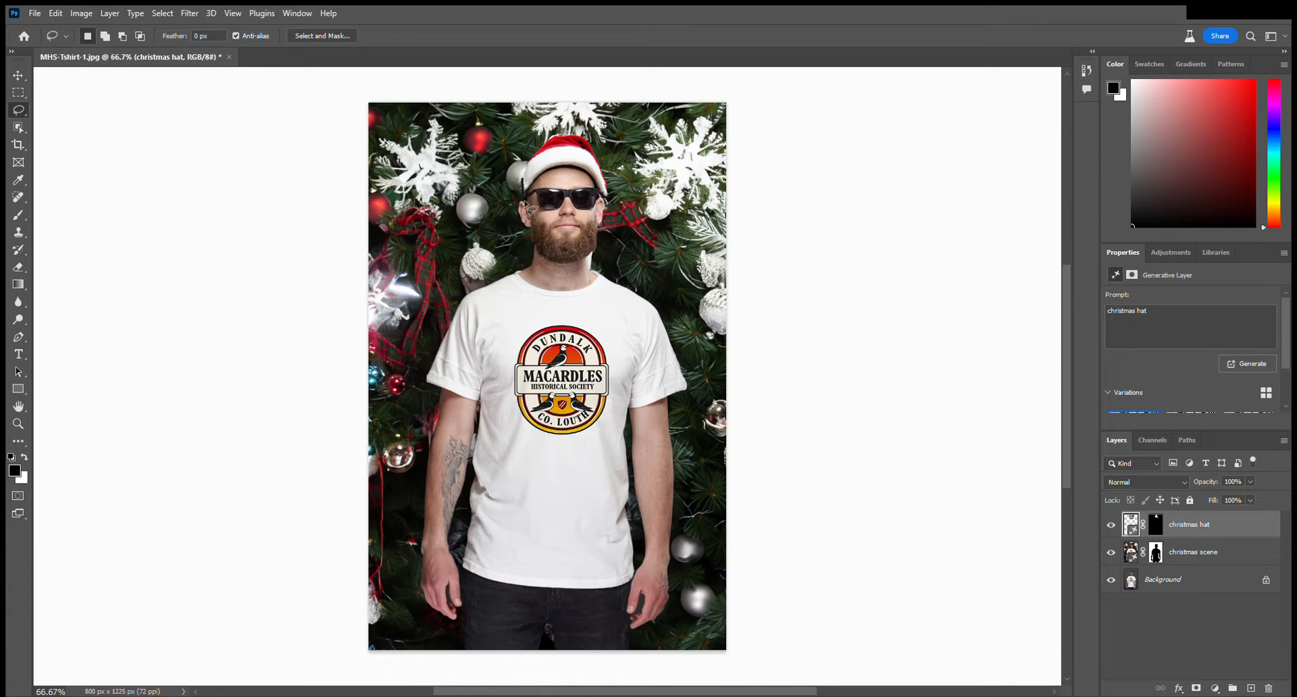
click(568, 347)
click(568, 347)
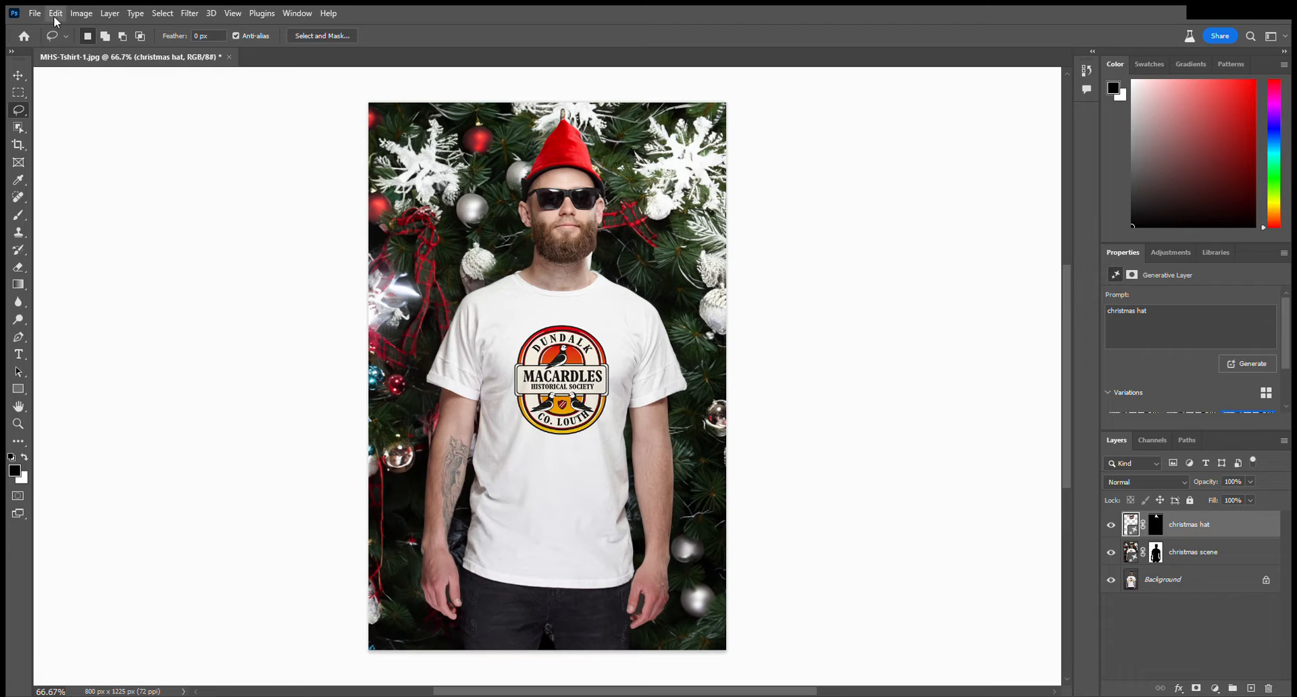
key(ctrl+z)
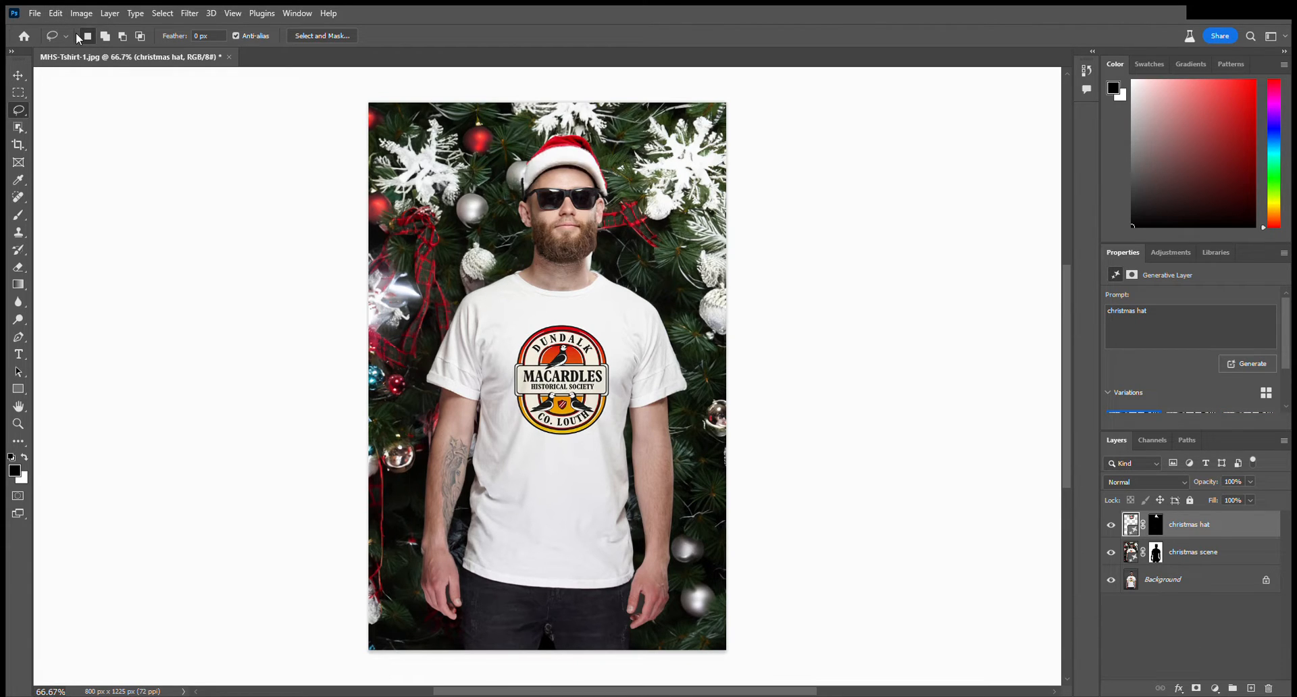
key(ctrl+z)
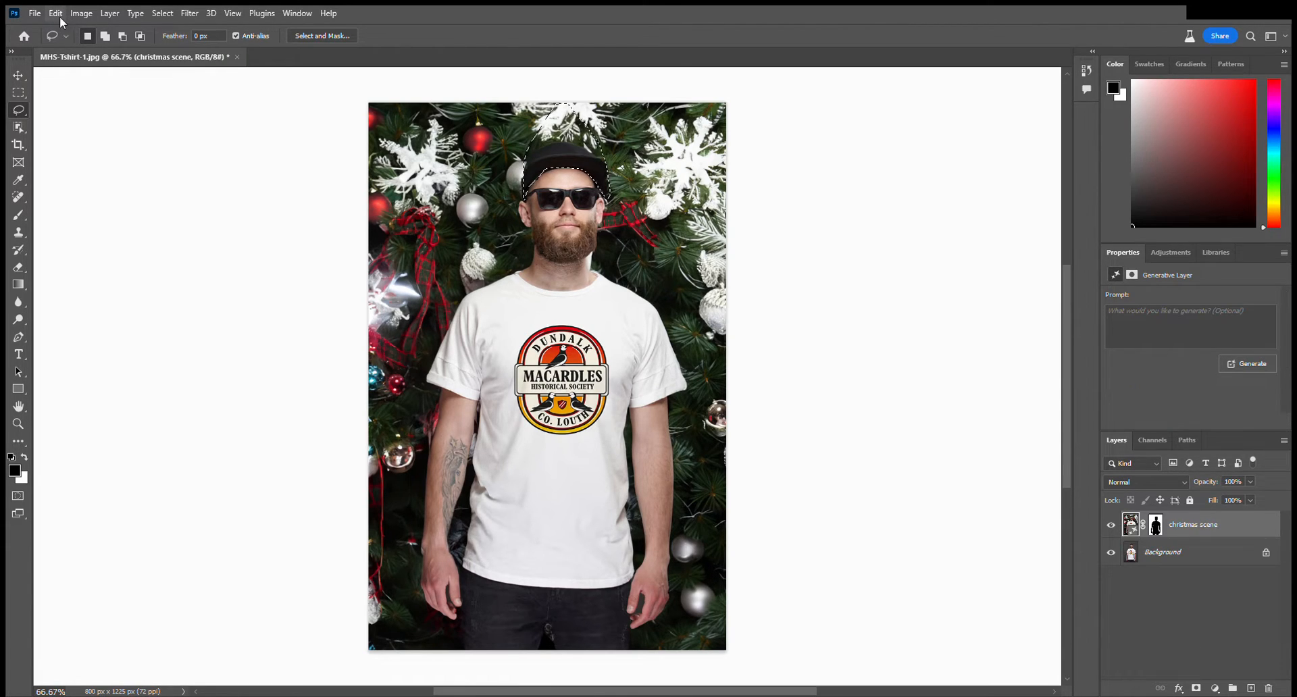
Lasso a tall area around the man's cap reaching the image's upper edge and generate a "christmas hat" in it.
click(804, 211)
key(ctrl+plus)
key(ctrl+plus)
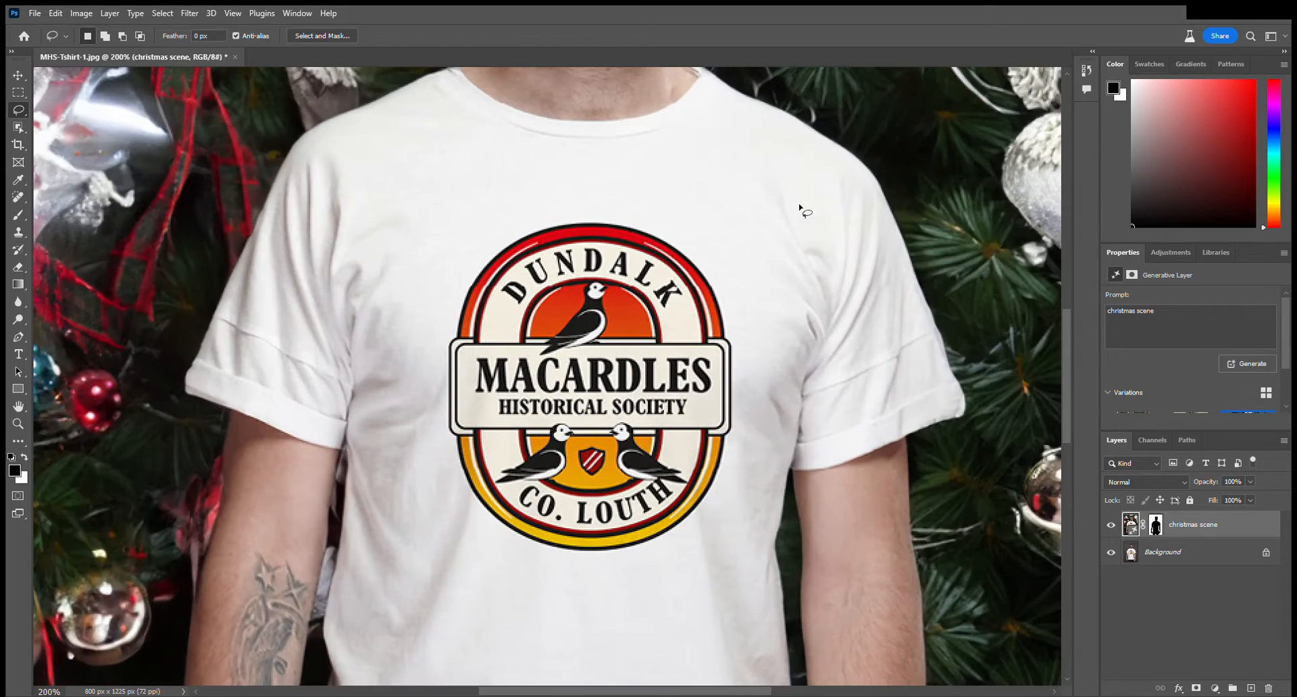
drag(662, 138, 642, 446)
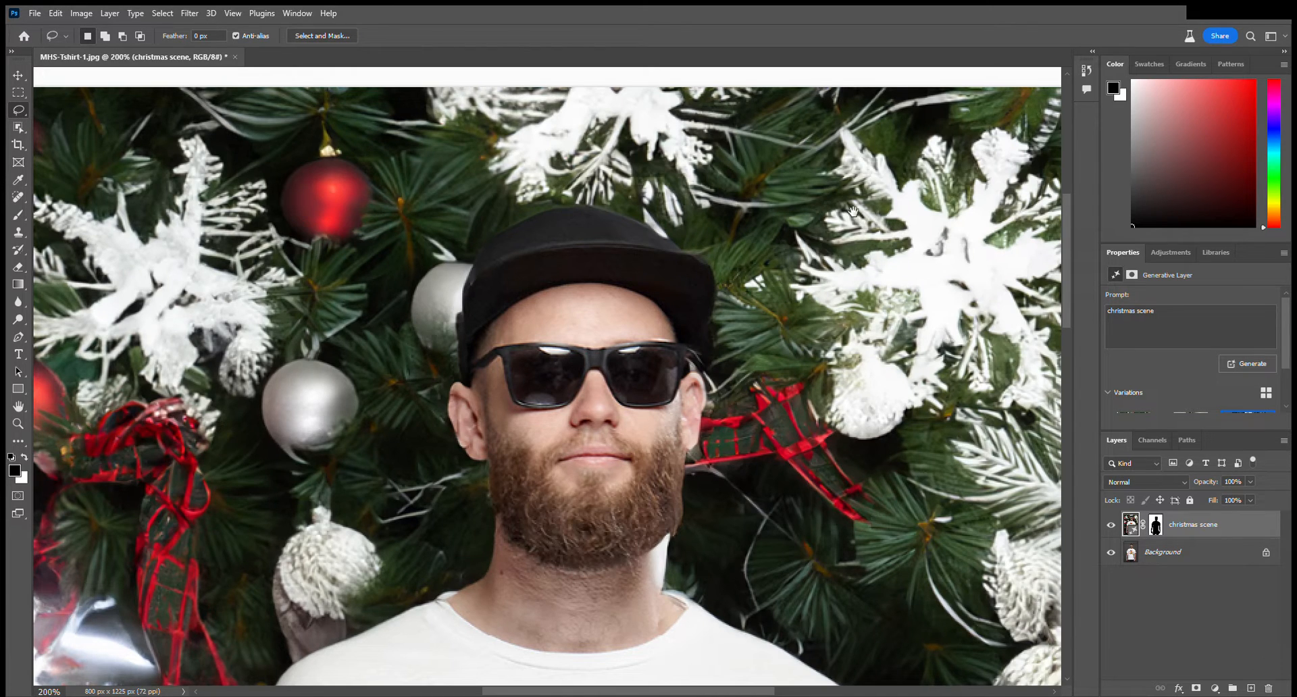
mouse_move(783, 204)
mouse_down()
mouse_move(781, 261)
mouse_move(780, 237)
mouse_up()
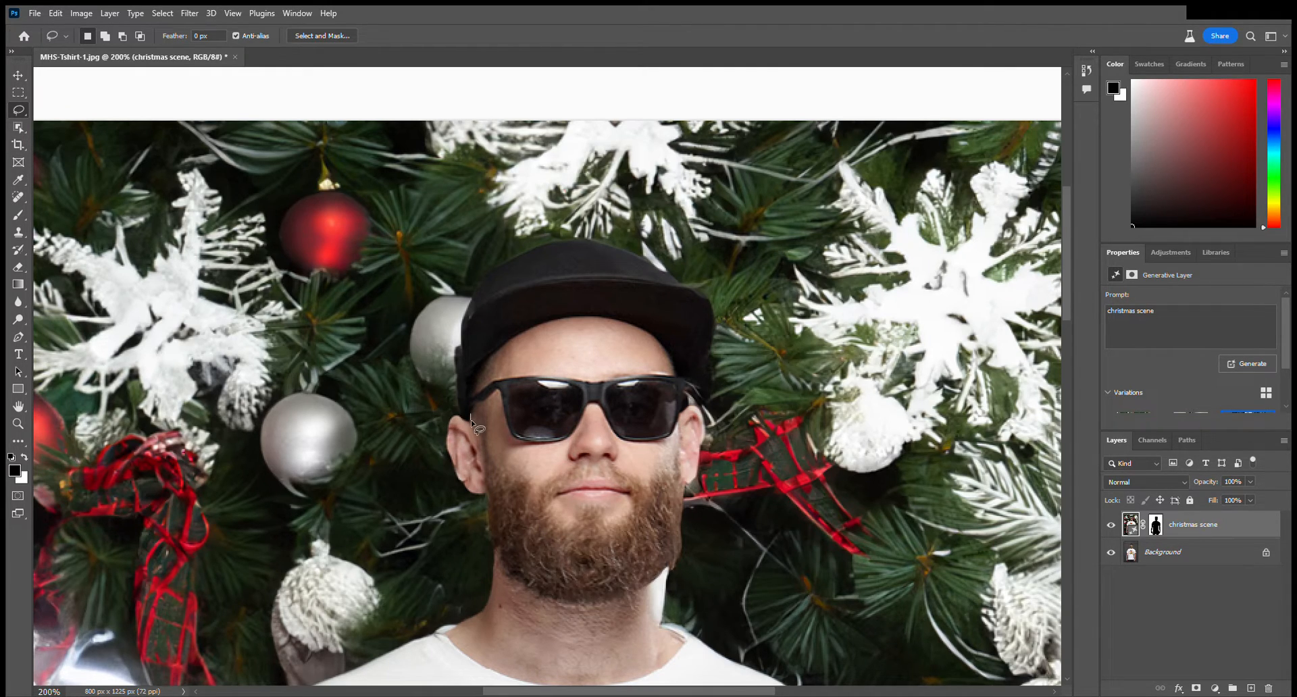
mouse_move(471, 419)
mouse_down()
mouse_move(456, 409)
mouse_move(456, 337)
mouse_move(519, 216)
mouse_up()
mouse_move(551, 139)
mouse_down()
mouse_move(561, 125)
mouse_move(598, 126)
mouse_move(665, 171)
mouse_move(719, 331)
mouse_move(711, 411)
mouse_move(650, 336)
mouse_move(579, 316)
mouse_move(516, 337)
mouse_up()
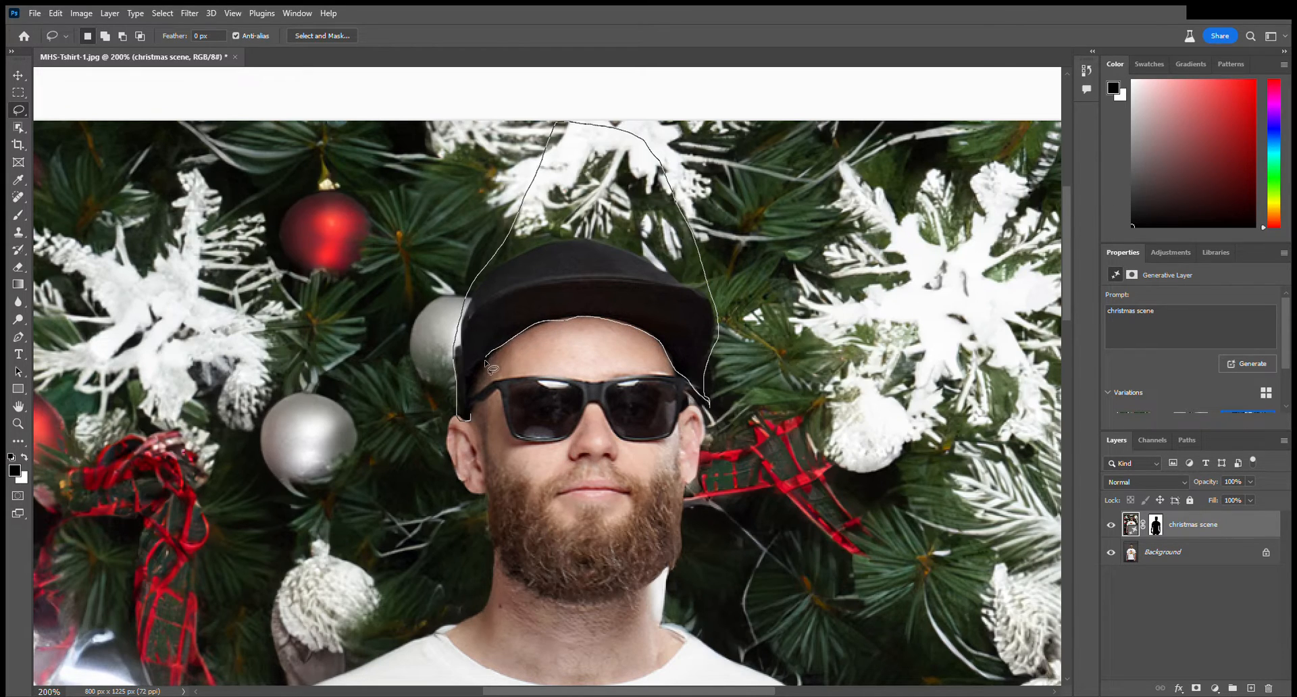
drag(483, 394, 472, 414)
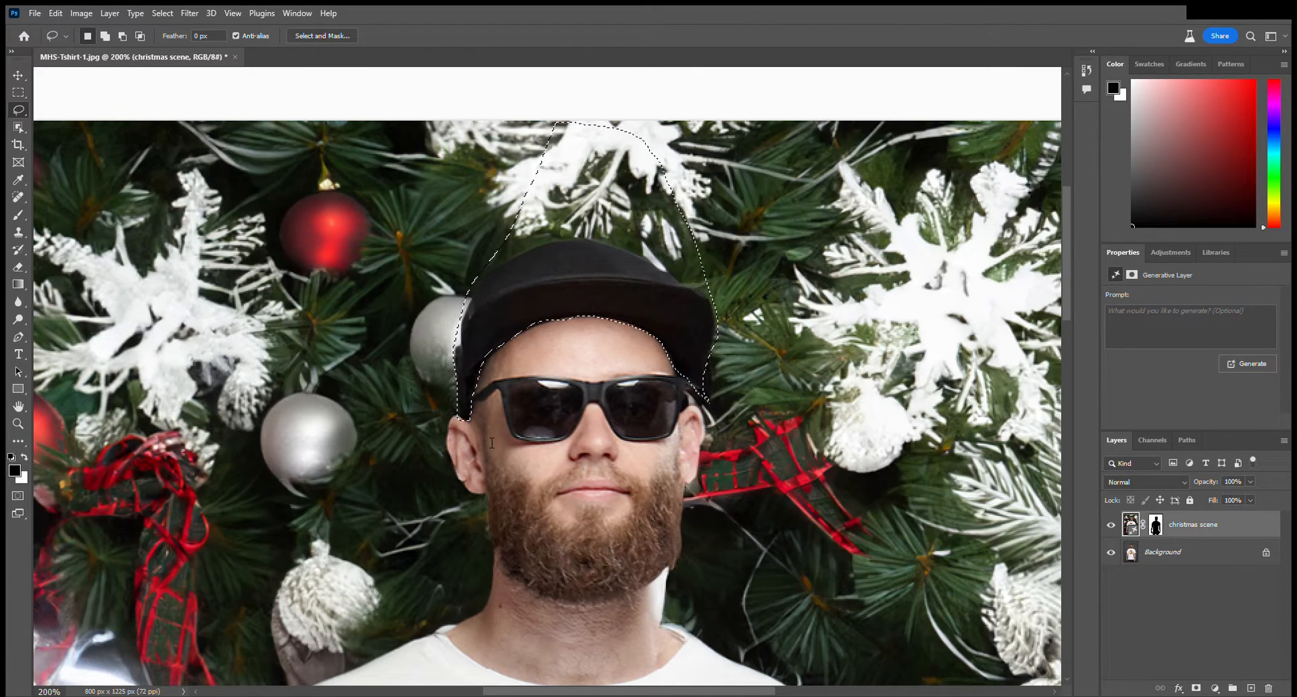
key(Return)
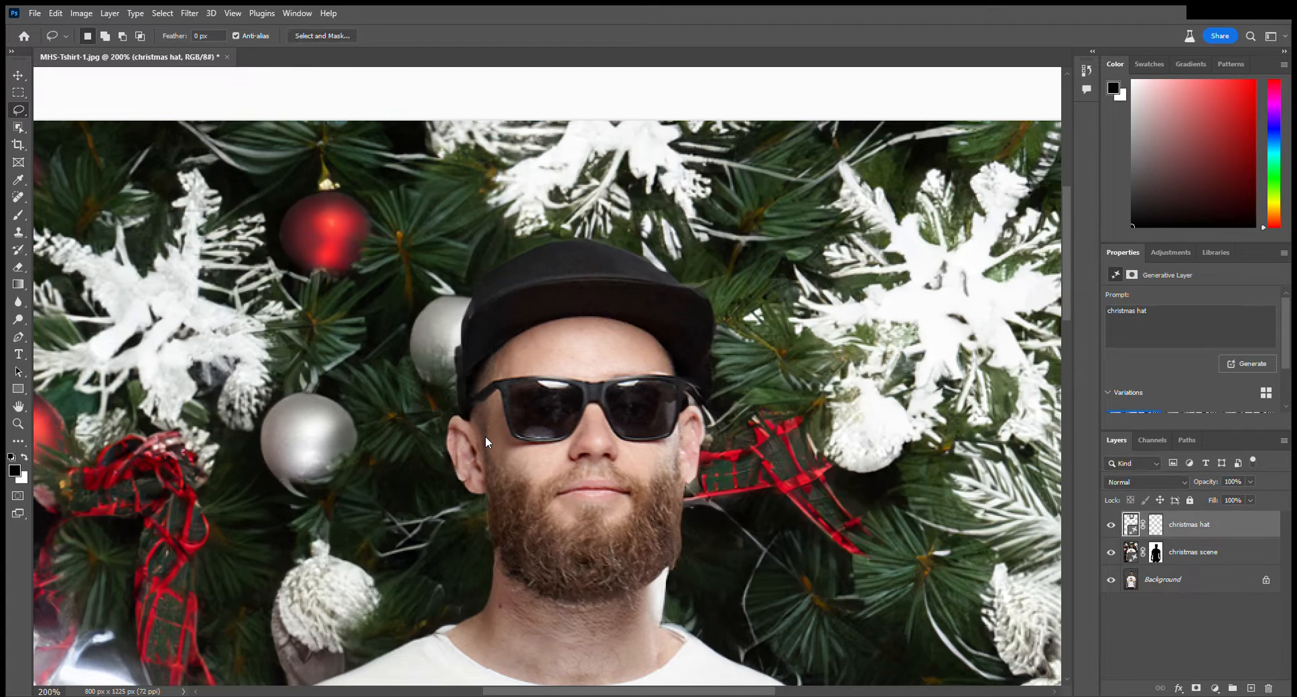
Preview the white and red snowflake hat variations and generate another set from the same "christmas hat" prompt.
click(601, 442)
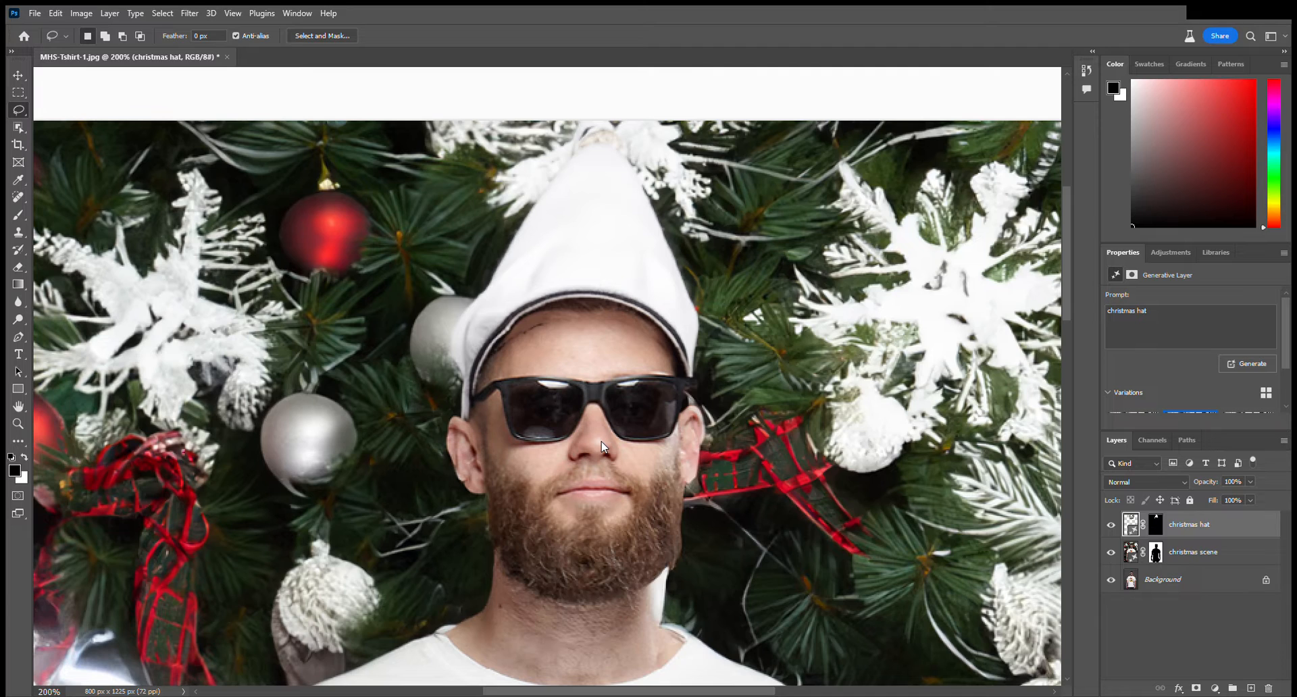
click(602, 442)
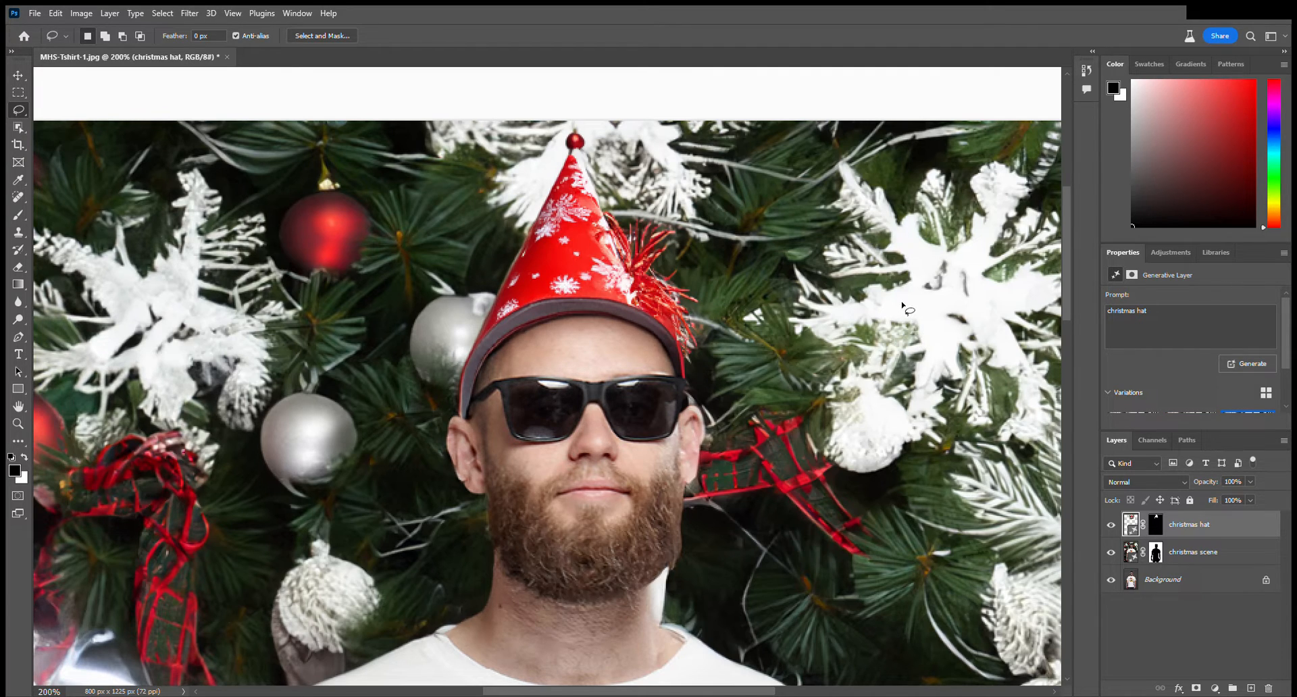
key(ctrl+plus)
key(ctrl+minus)
key(ctrl+minus)
key(ctrl+minus)
key(ctrl+minus)
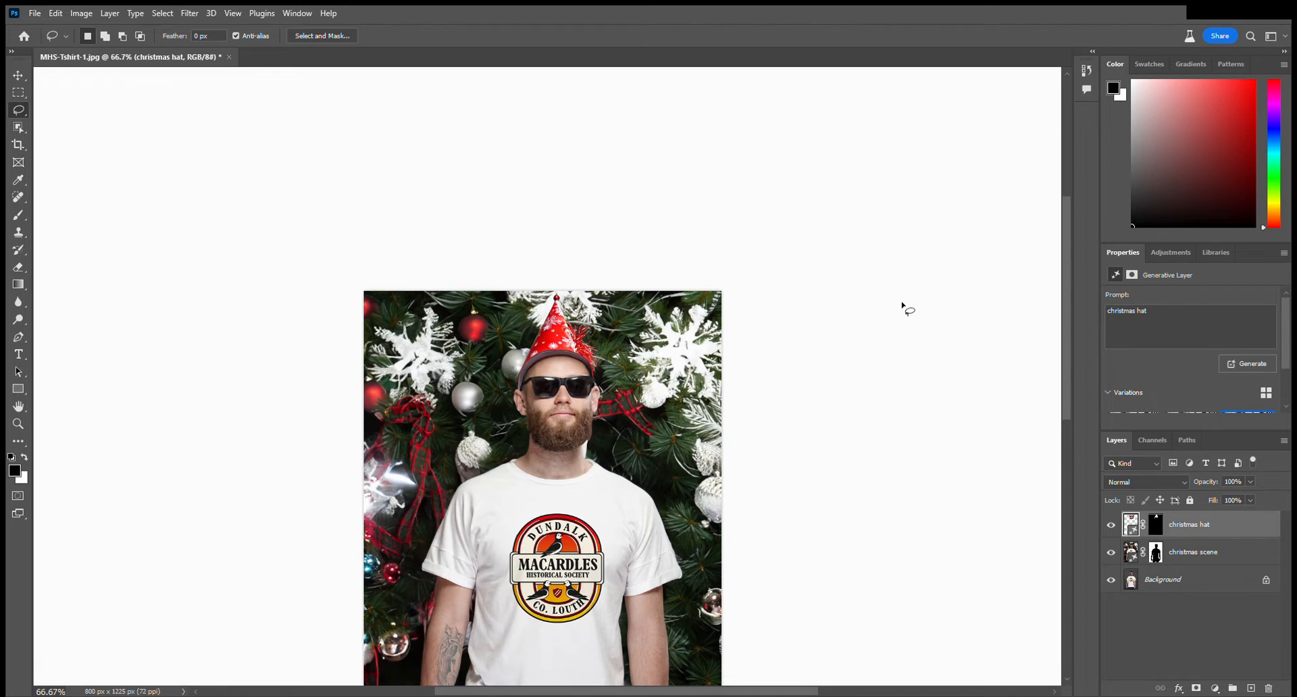
click(650, 444)
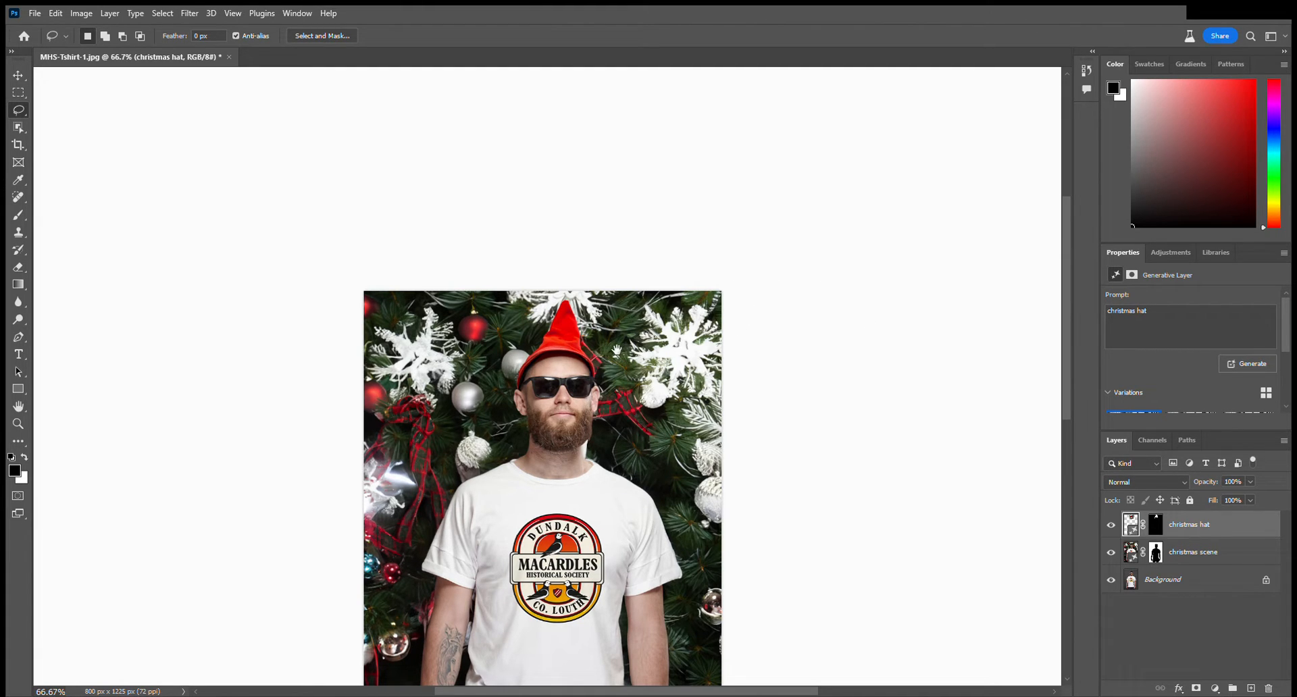
Compare all the generated hat variations and choose the pointed red hat with white snowflakes.
drag(617, 350, 635, 229)
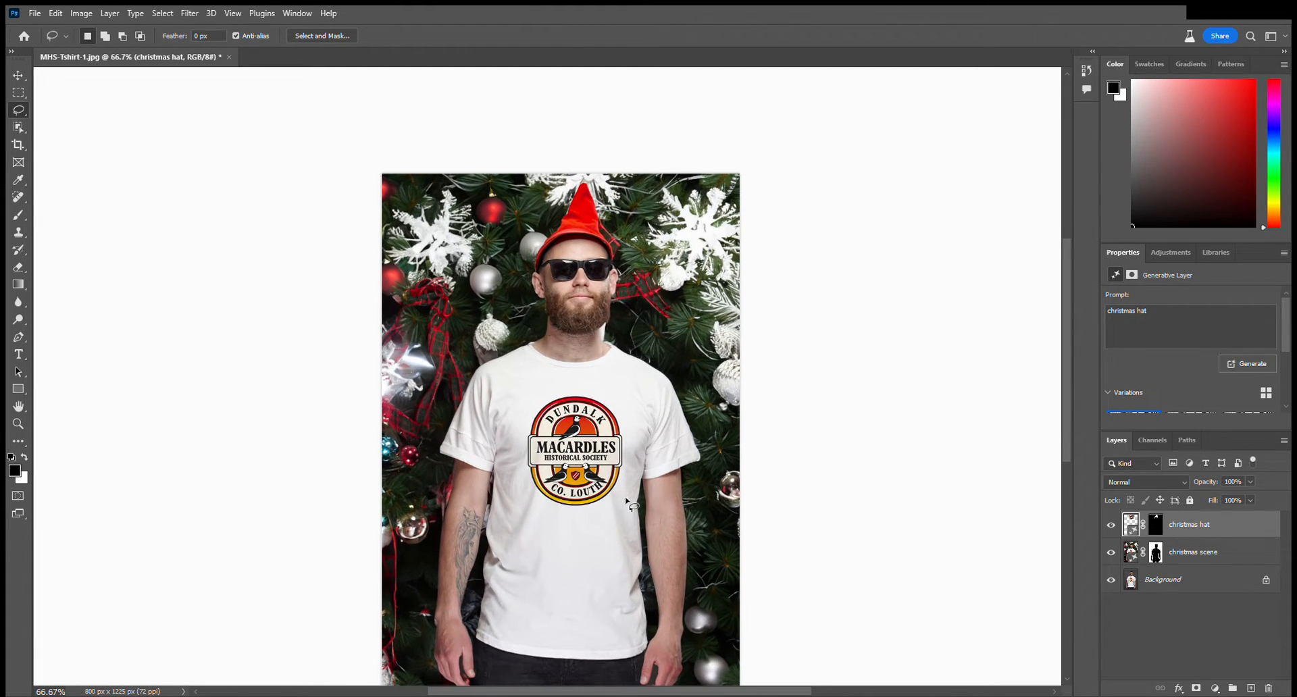
click(602, 442)
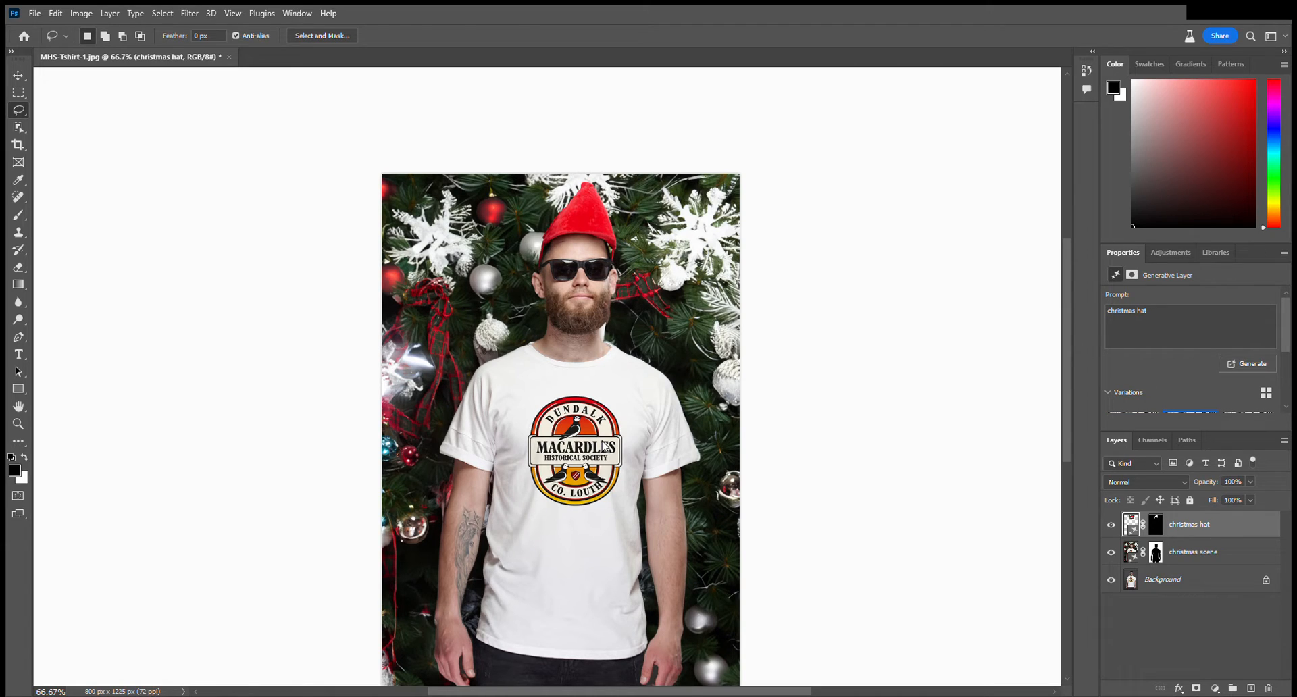
click(603, 443)
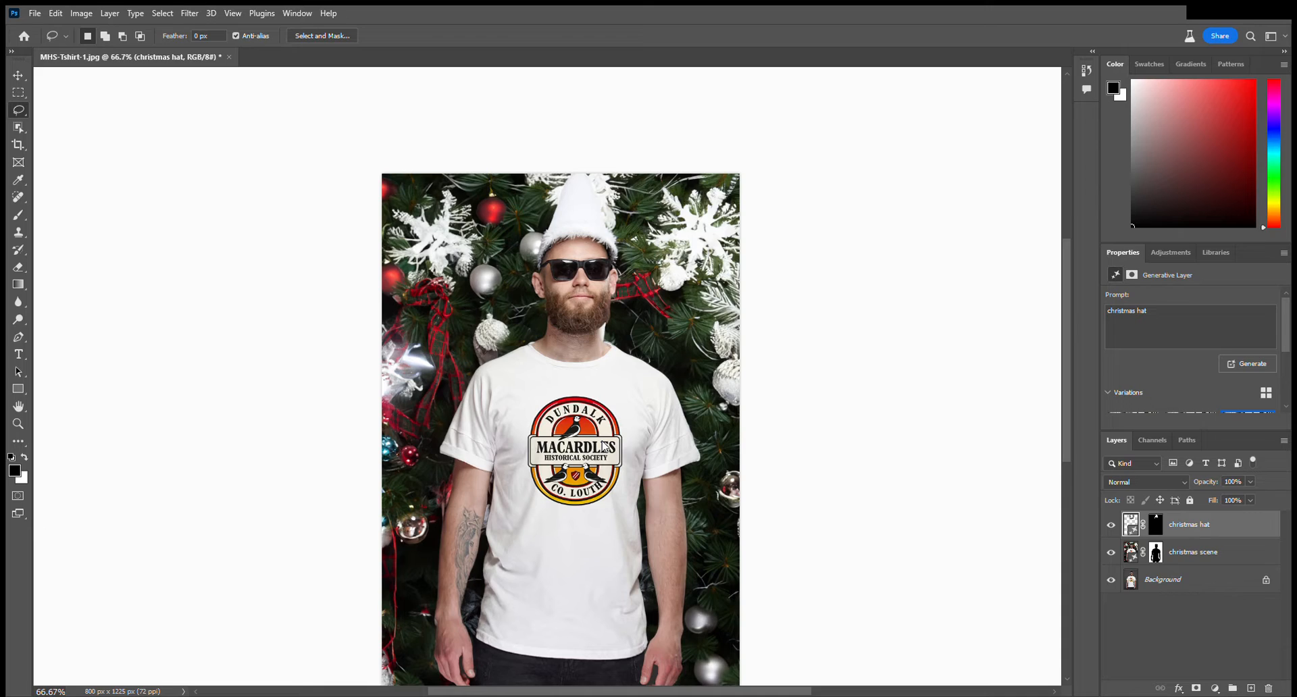
click(603, 442)
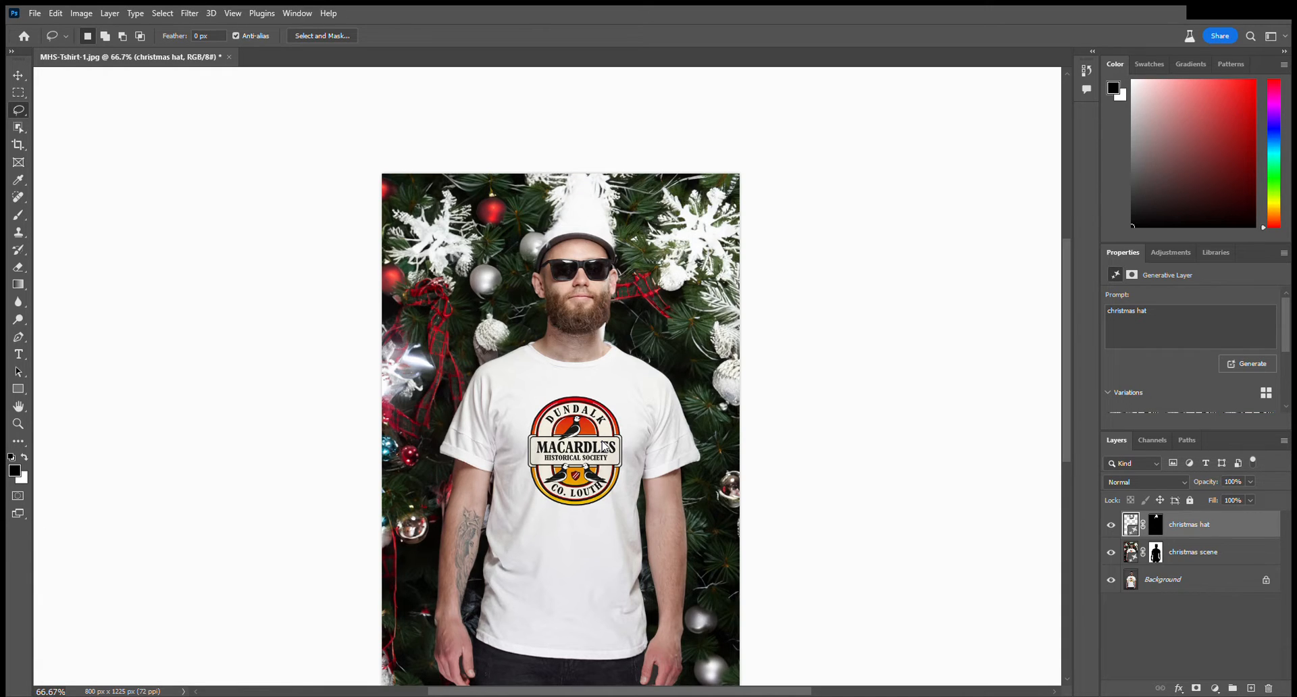
click(603, 443)
click(603, 442)
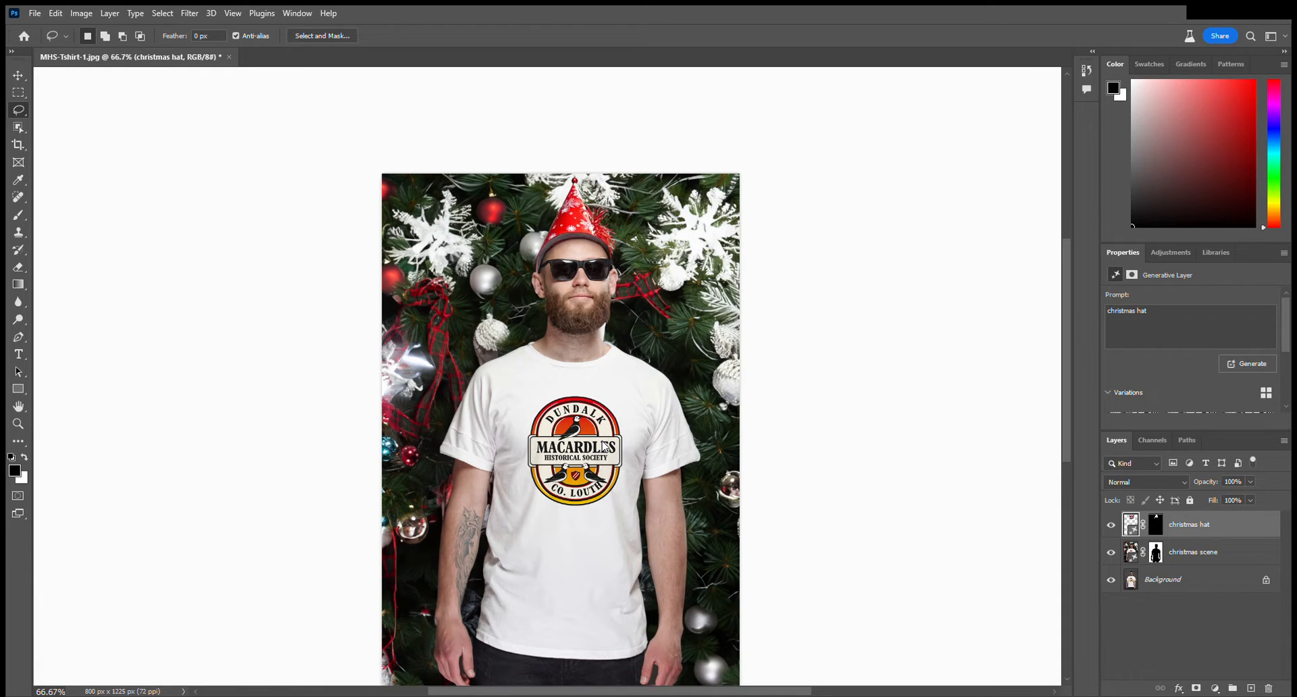
click(562, 446)
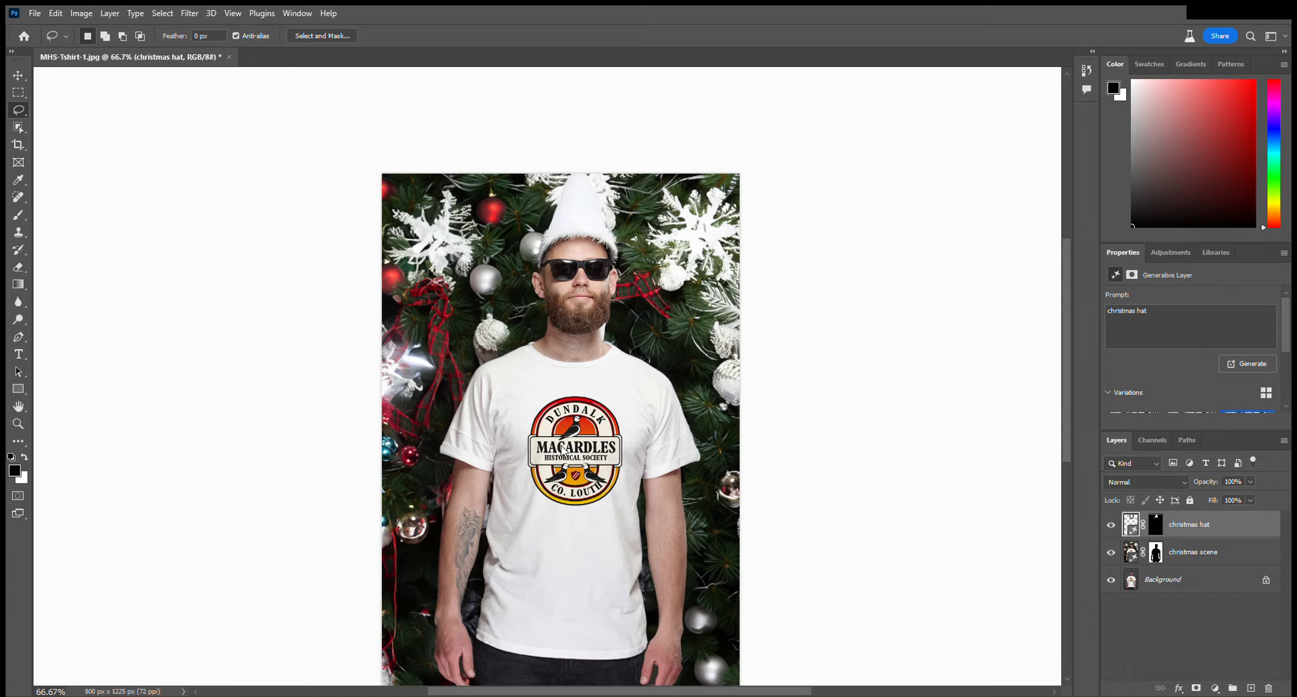
click(563, 450)
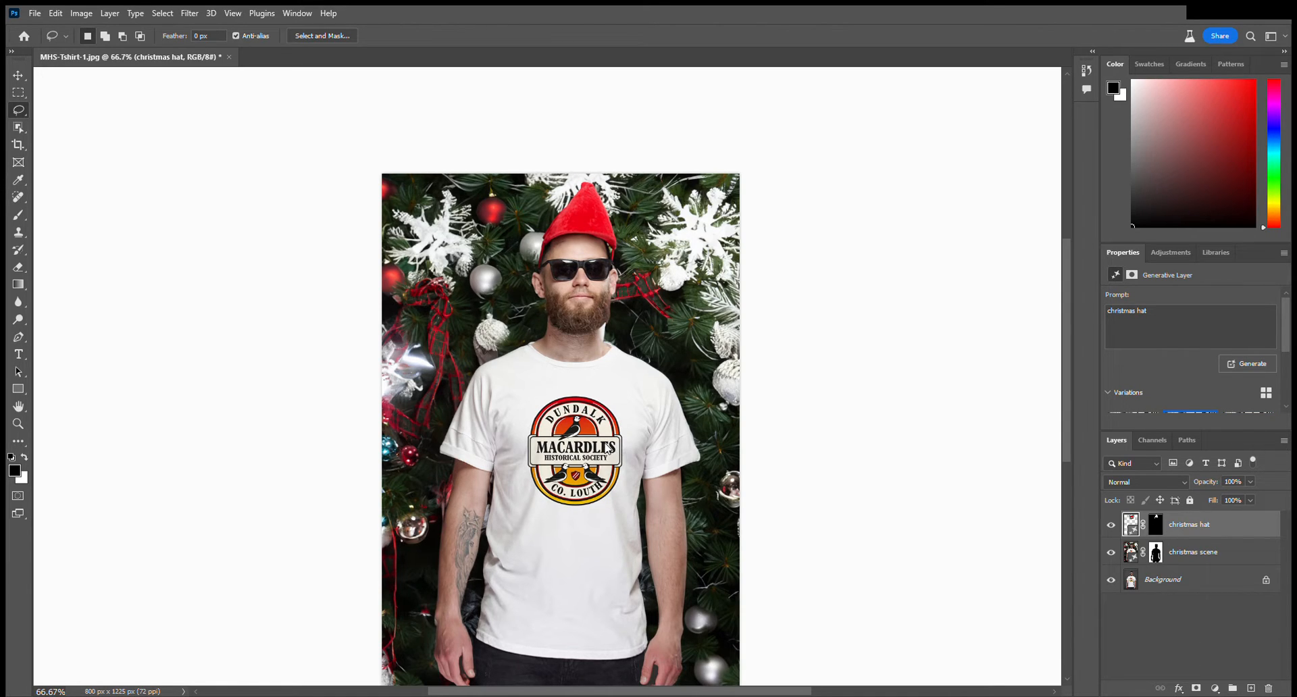
click(608, 448)
click(561, 447)
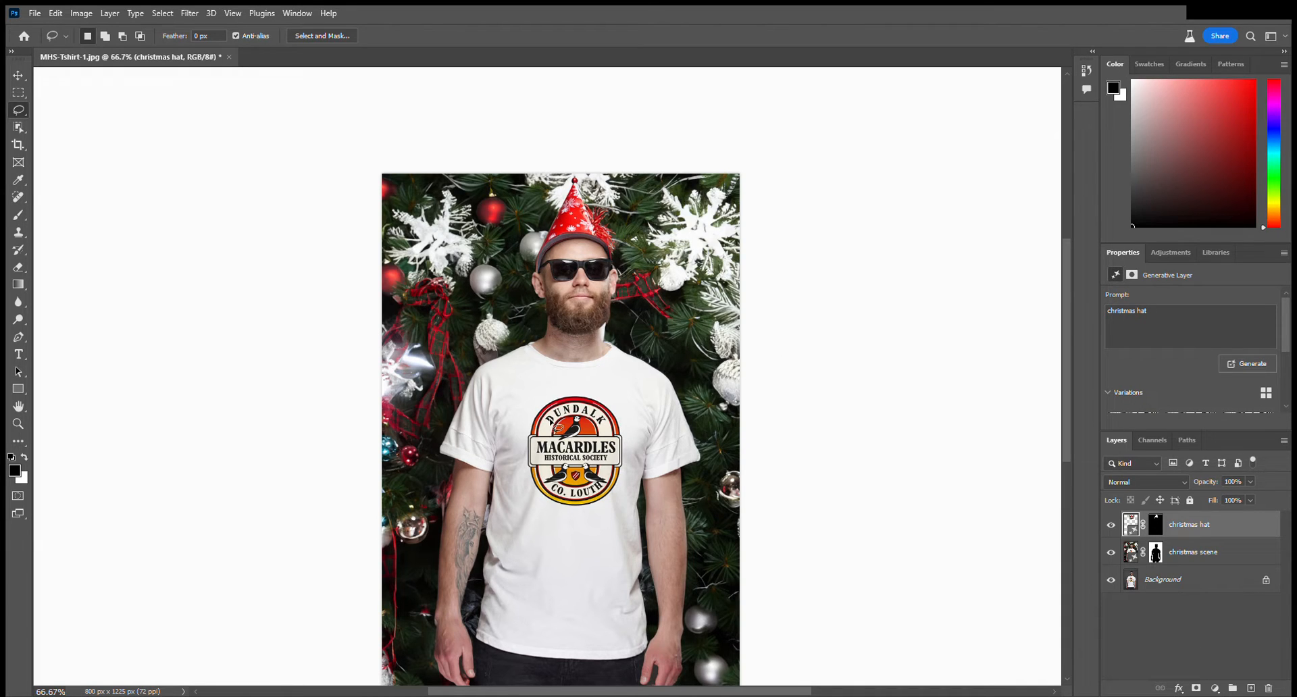
Lasso the area around the man's neck and upper chest and generative-fill it with the prompt "adda a christmas scarf".
key(ctrl+minus)
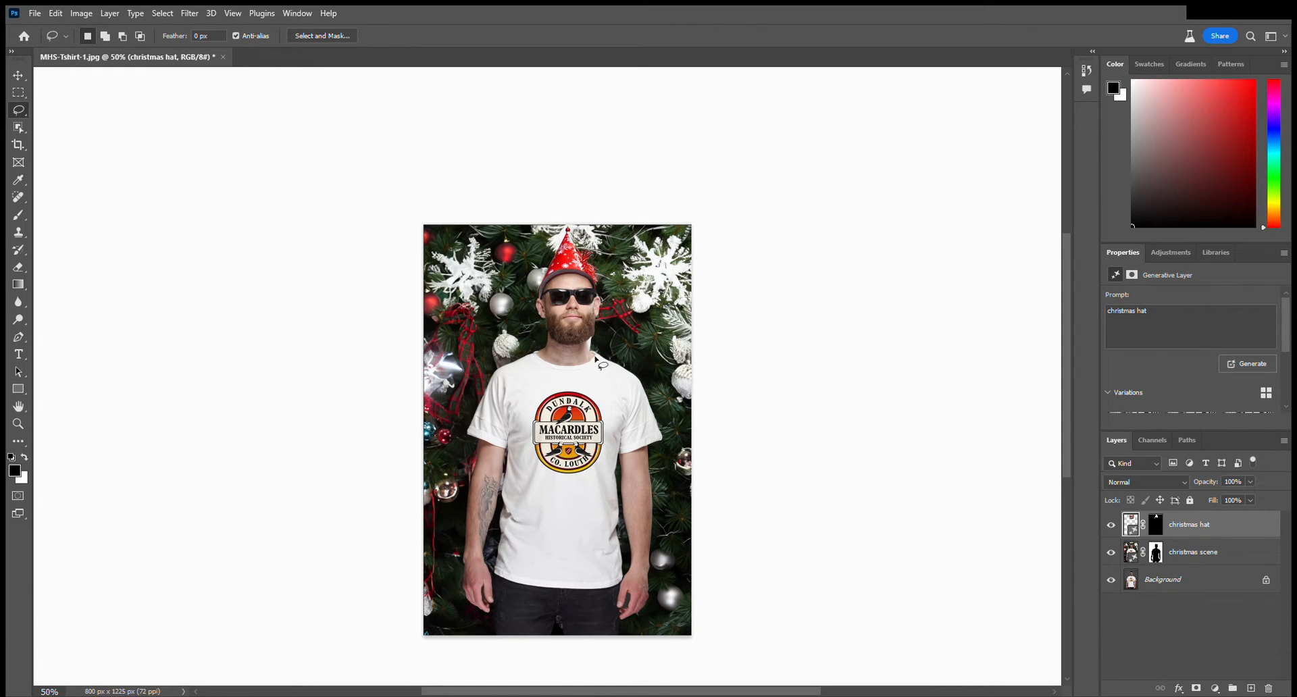
mouse_move(531, 351)
mouse_down()
mouse_move(554, 369)
mouse_move(661, 334)
mouse_move(649, 370)
mouse_move(578, 386)
mouse_move(535, 360)
mouse_up()
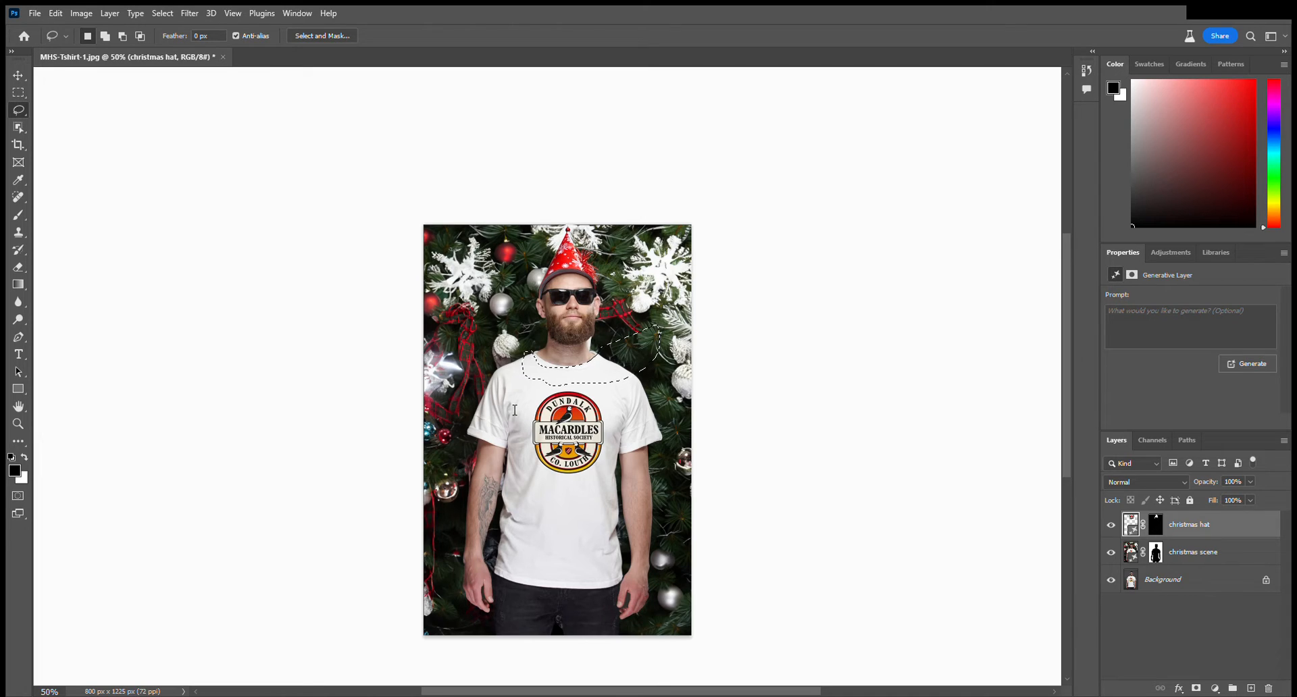
key(Return)
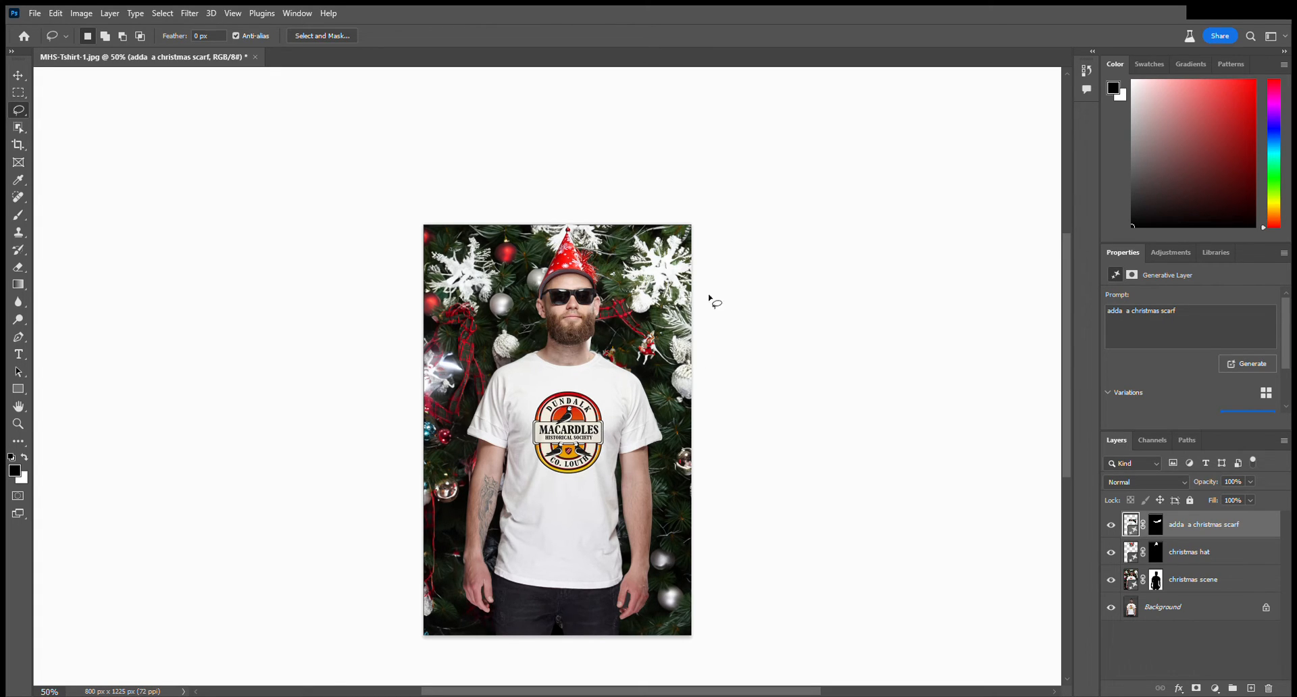
key(ctrl+plus)
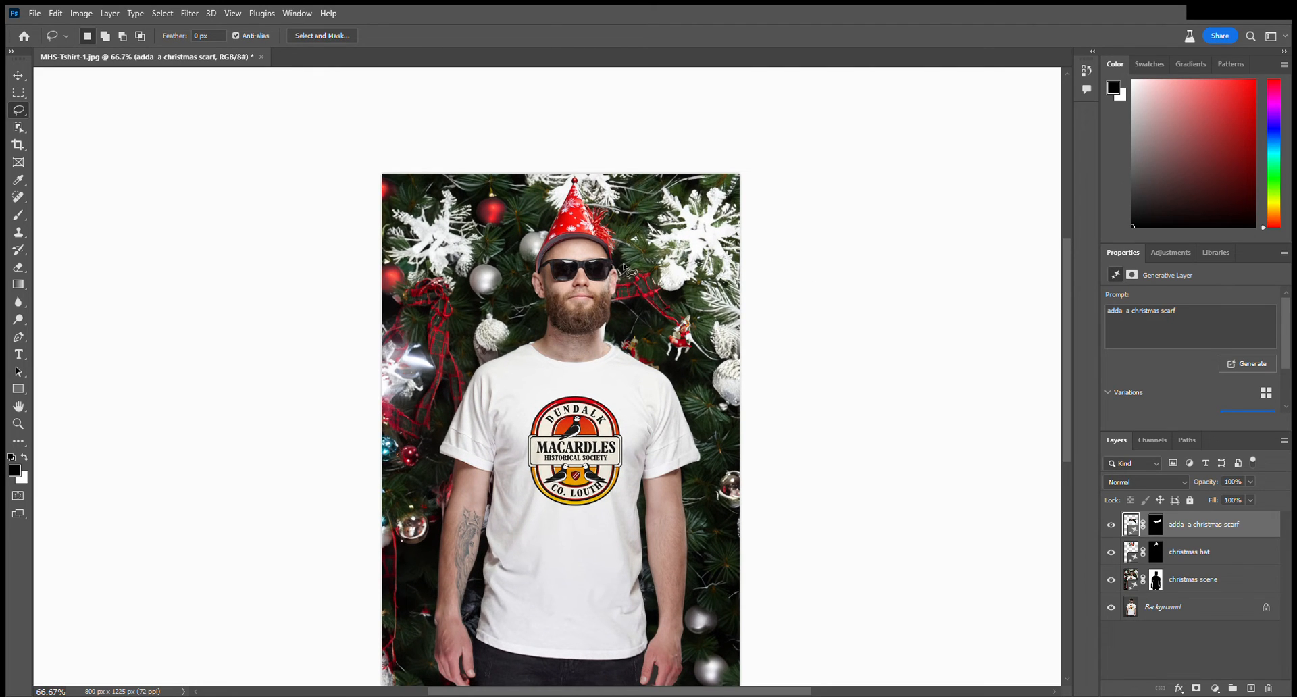
drag(625, 266, 649, 215)
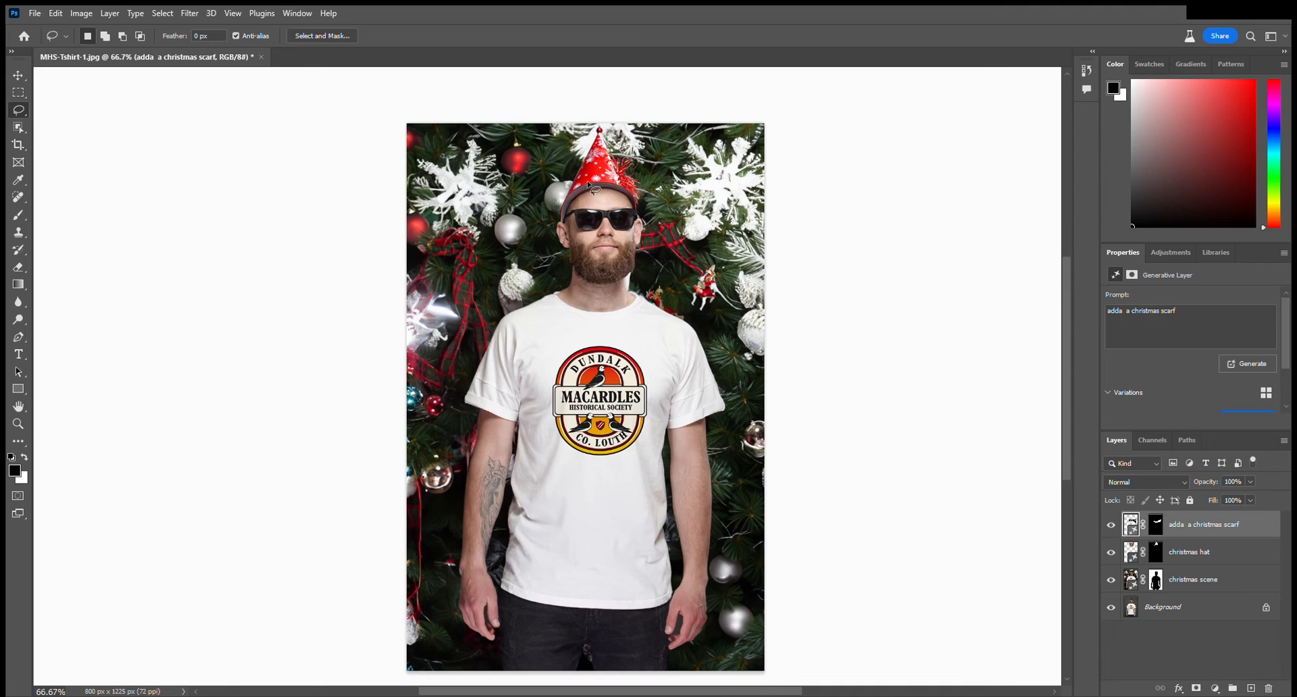